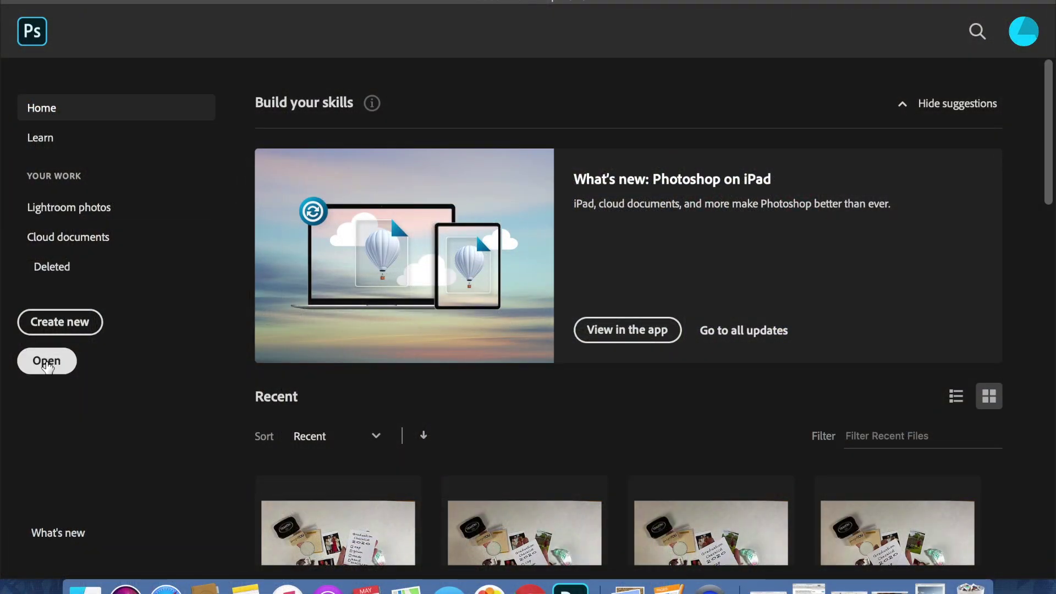
Open both snow hunting.jpeg and snow.jpeg from the Desktop together as document tabs.
{"action": "left_click", "coordinate": [47, 363]}
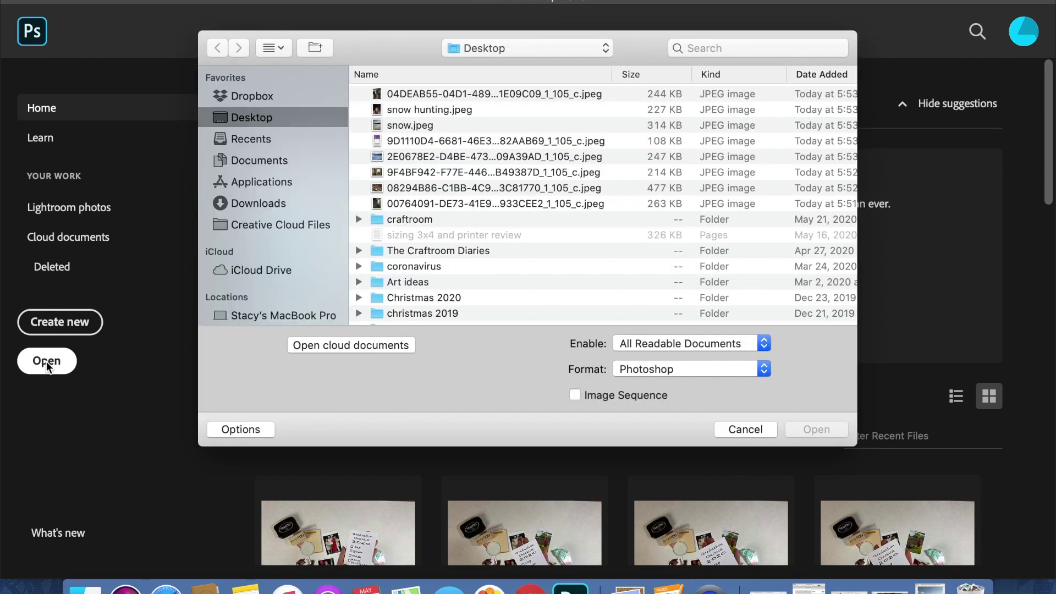
{"action": "left_click", "coordinate": [423, 113]}
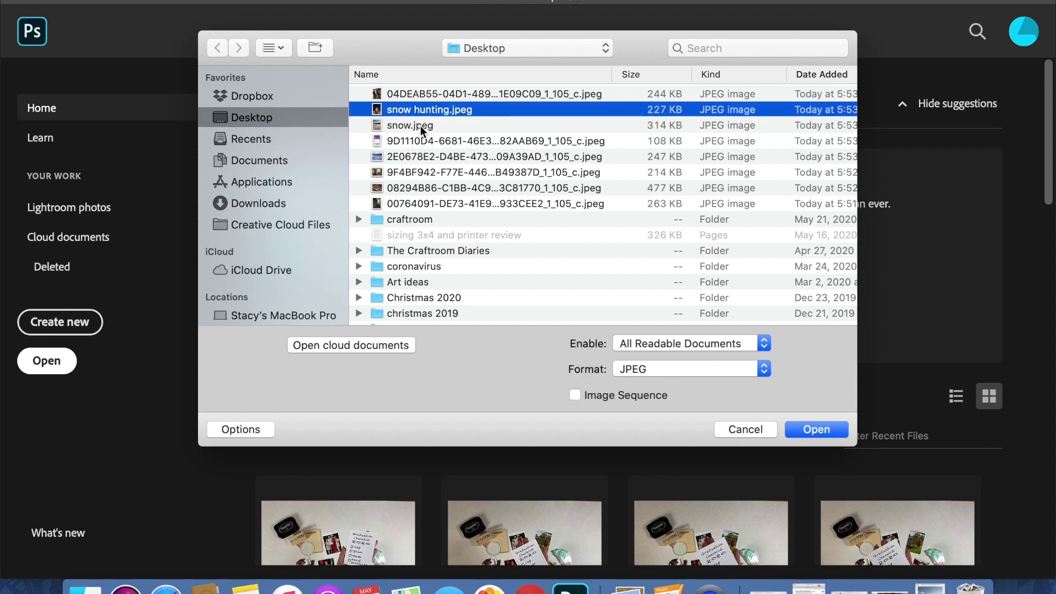
{"action": "left_click", "coordinate": [423, 125], "text": "shift"}
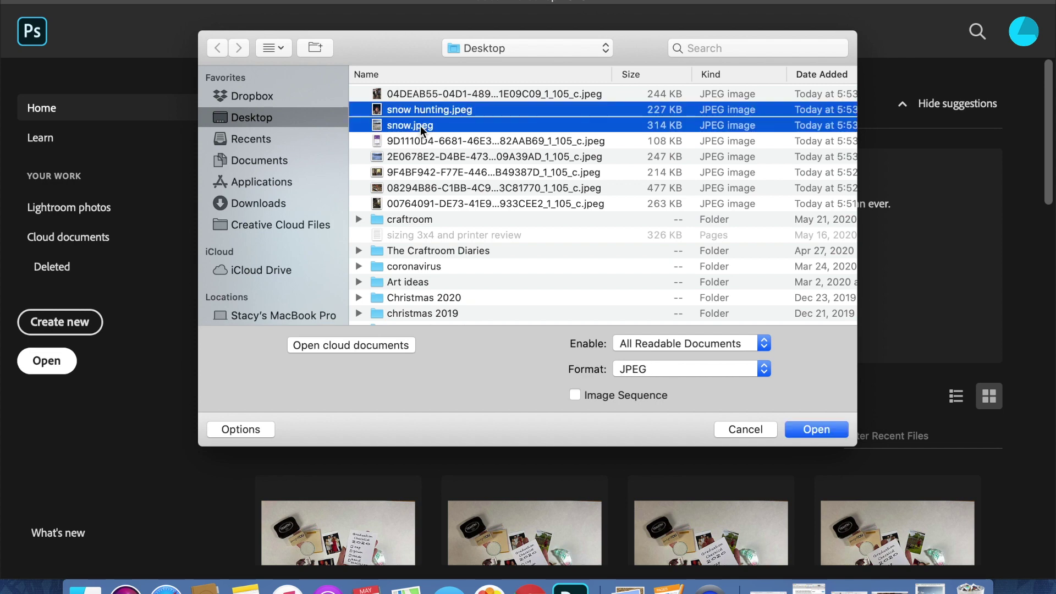
{"action": "left_click", "coordinate": [823, 434]}
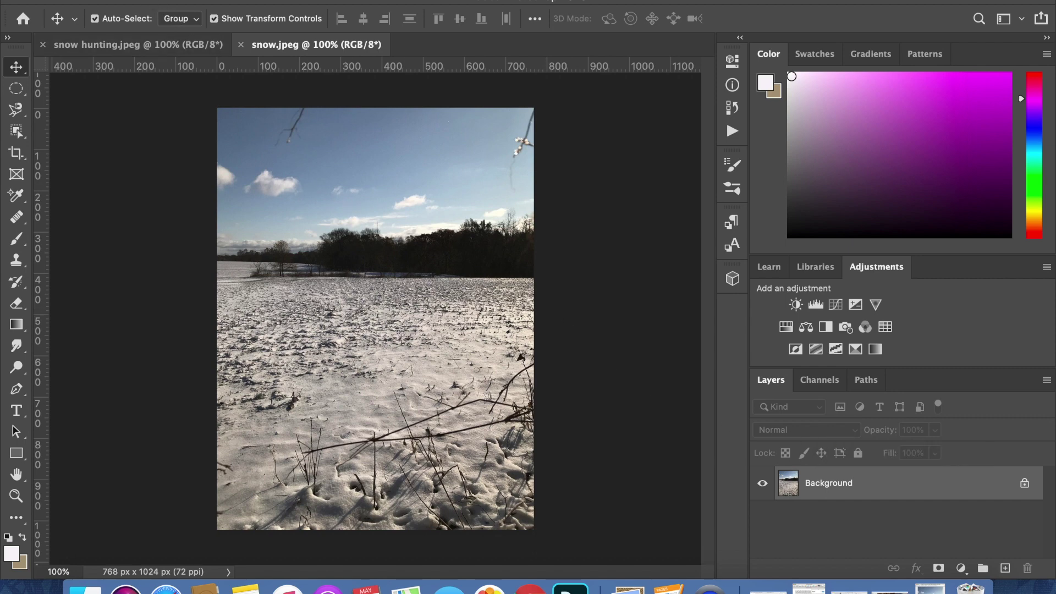
{"action": "left_click", "coordinate": [132, 0]}
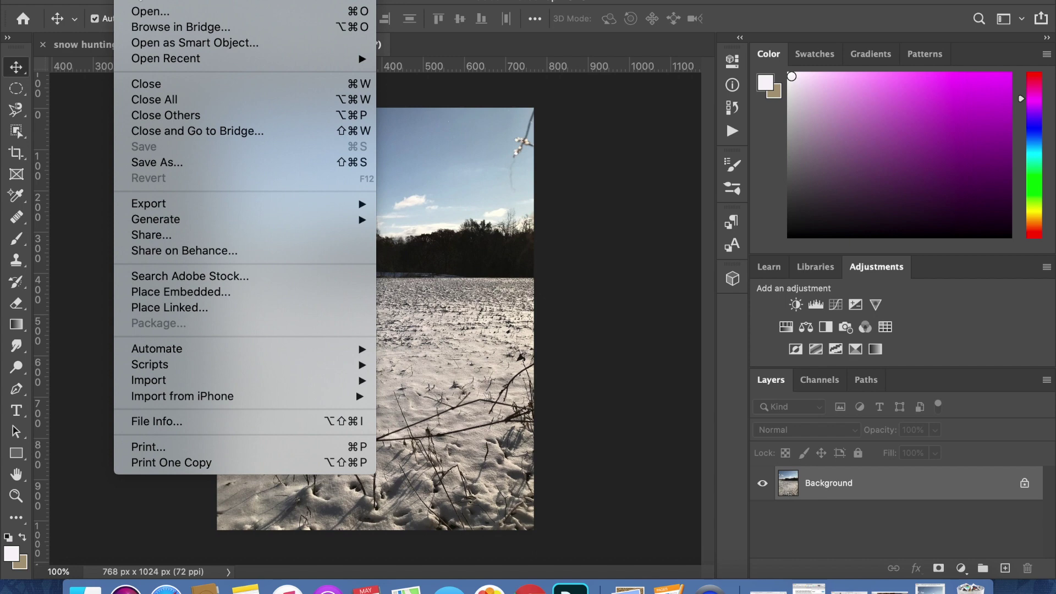
Start a new document with sizes in inches and a width of 6.
{"action": "left_click", "coordinate": [140, 2]}
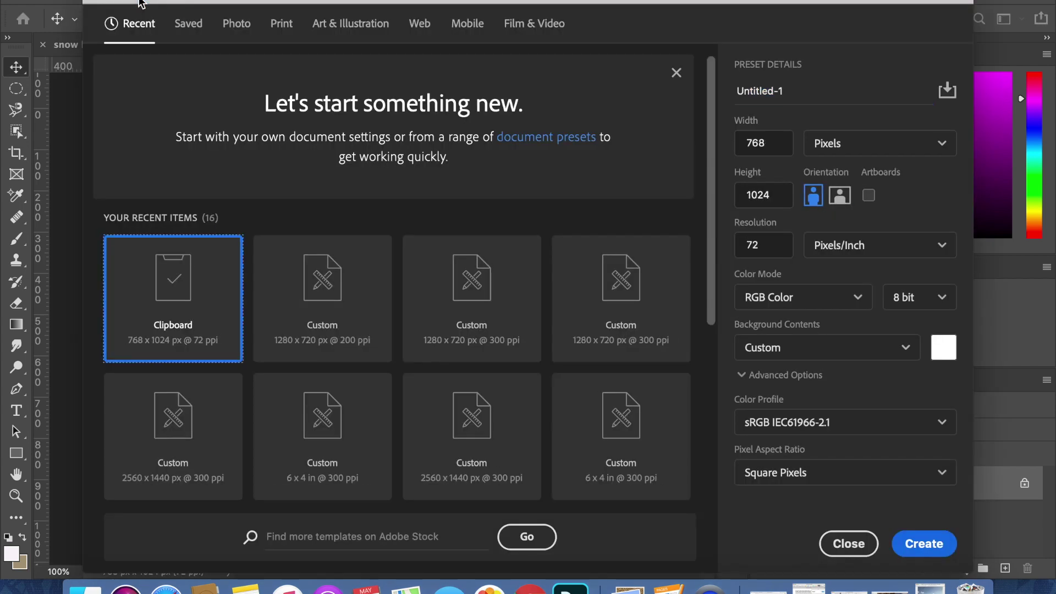
{"action": "type", "text": "6"}
{"action": "left_click", "coordinate": [880, 143]}
{"action": "left_click", "coordinate": [865, 210]}
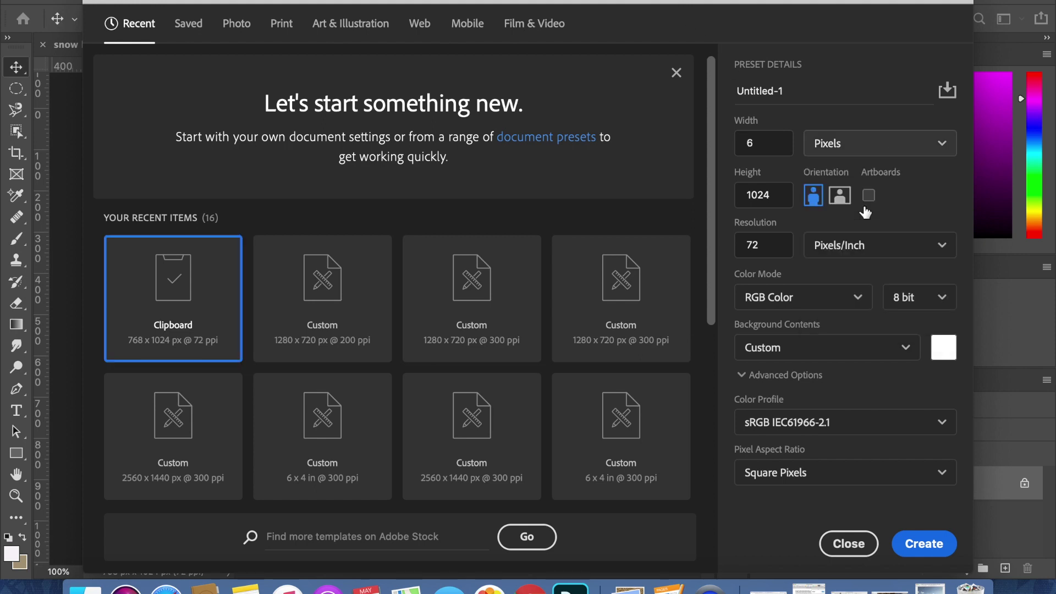
{"action": "double_click", "coordinate": [767, 148]}
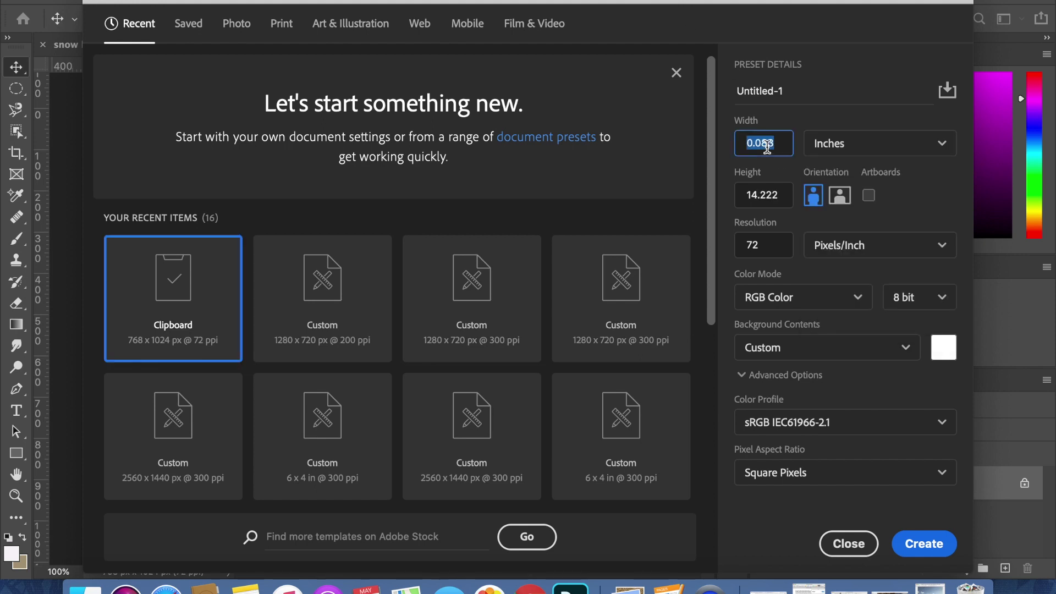
{"action": "type", "text": "6"}
Set height 4, landscape orientation, and 300 ppi resolution, then create Untitled-1.
{"action": "double_click", "coordinate": [772, 196]}
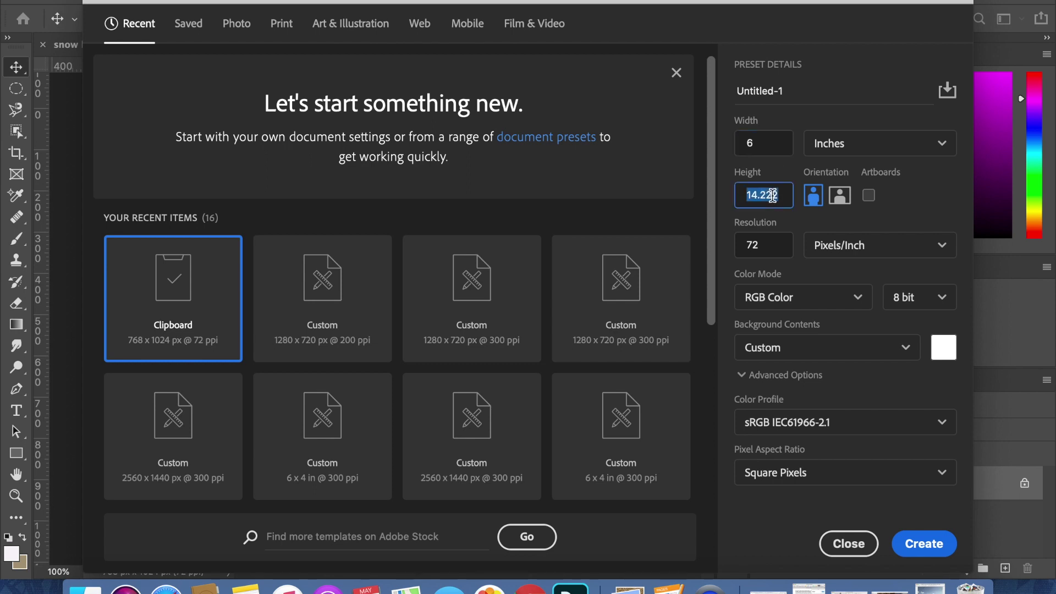
{"action": "type", "text": "4"}
{"action": "left_click", "coordinate": [840, 197]}
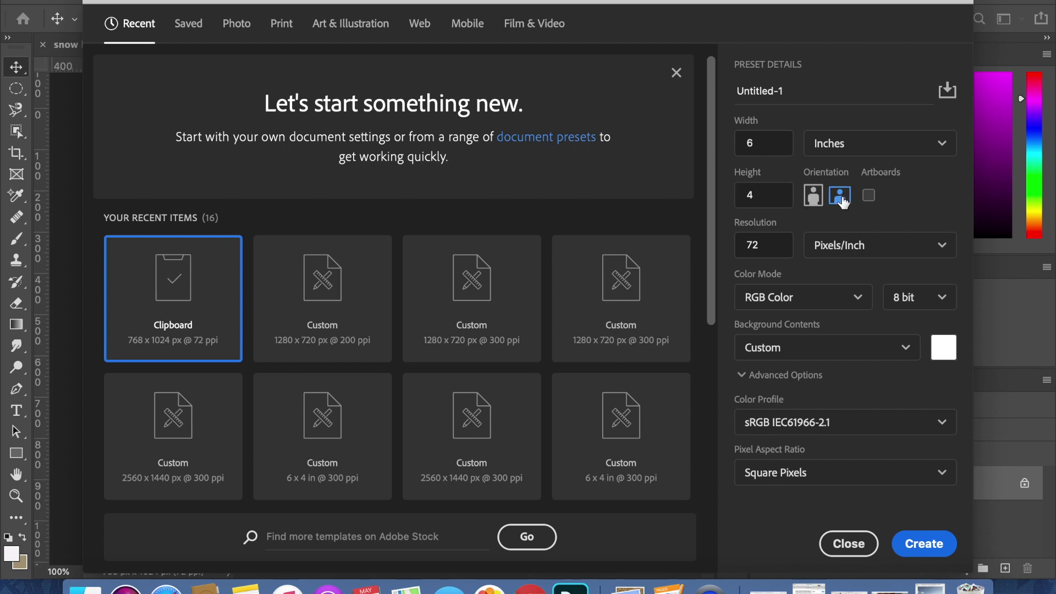
{"action": "double_click", "coordinate": [770, 246]}
{"action": "type", "text": "300"}
{"action": "left_click", "coordinate": [813, 276]}
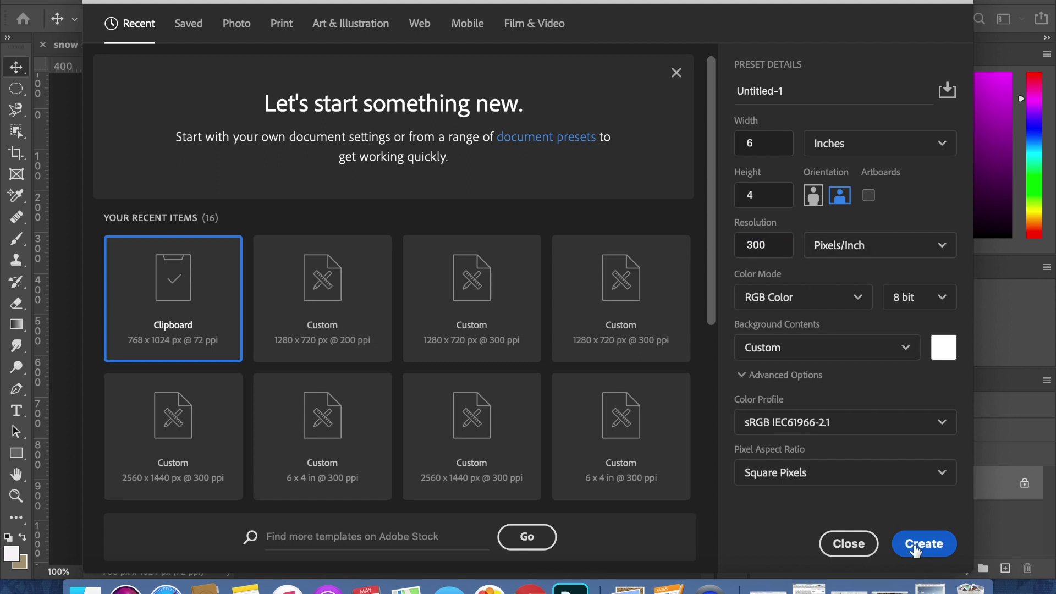
{"action": "left_click", "coordinate": [924, 543]}
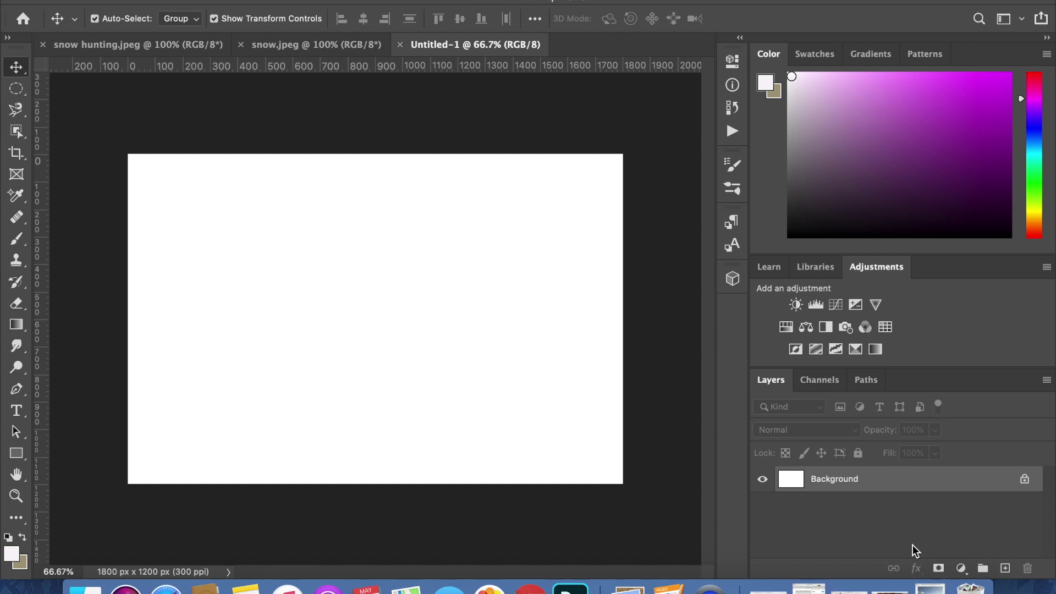
Select all of the snow hunting.jpeg selfie and copy it.
{"action": "left_click", "coordinate": [181, 46]}
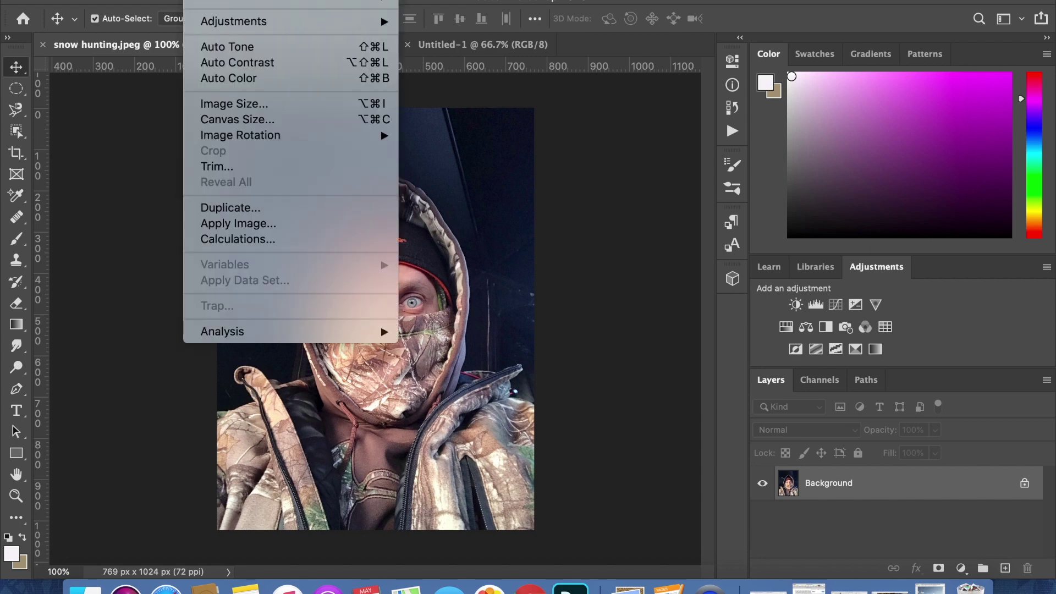
{"action": "key", "text": "Left"}
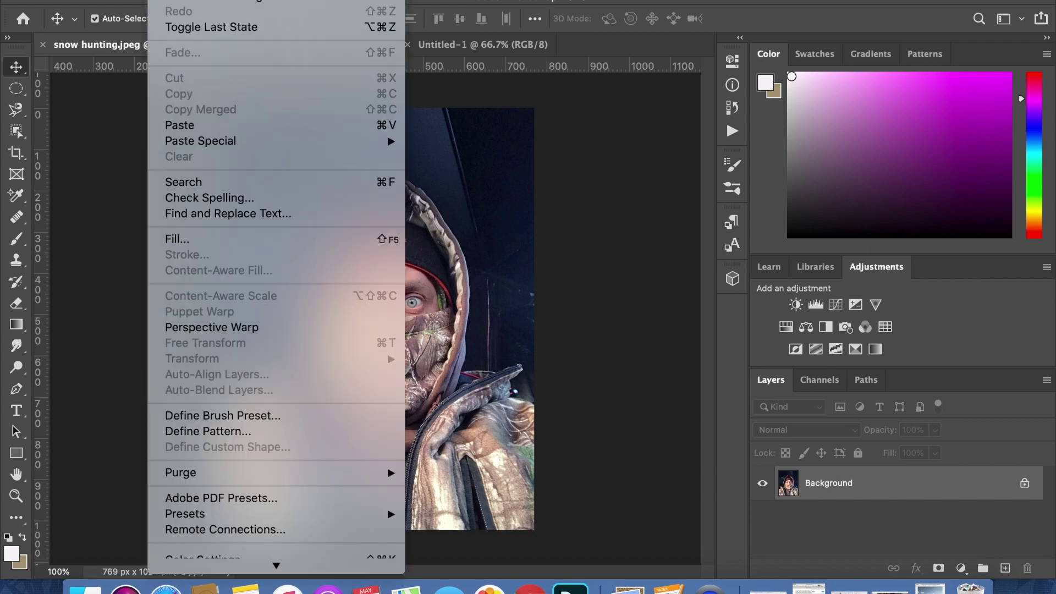
{"action": "key", "text": "Left"}
{"action": "key", "text": "Right"}
{"action": "key", "text": "Right"}
{"action": "key", "text": "Right"}
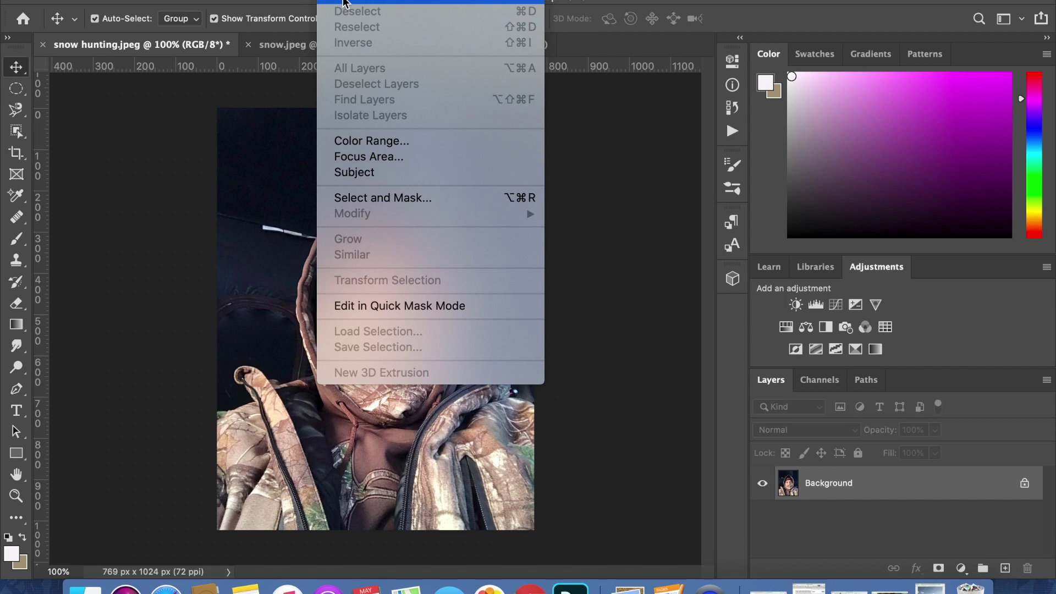
{"action": "left_click", "coordinate": [343, 2]}
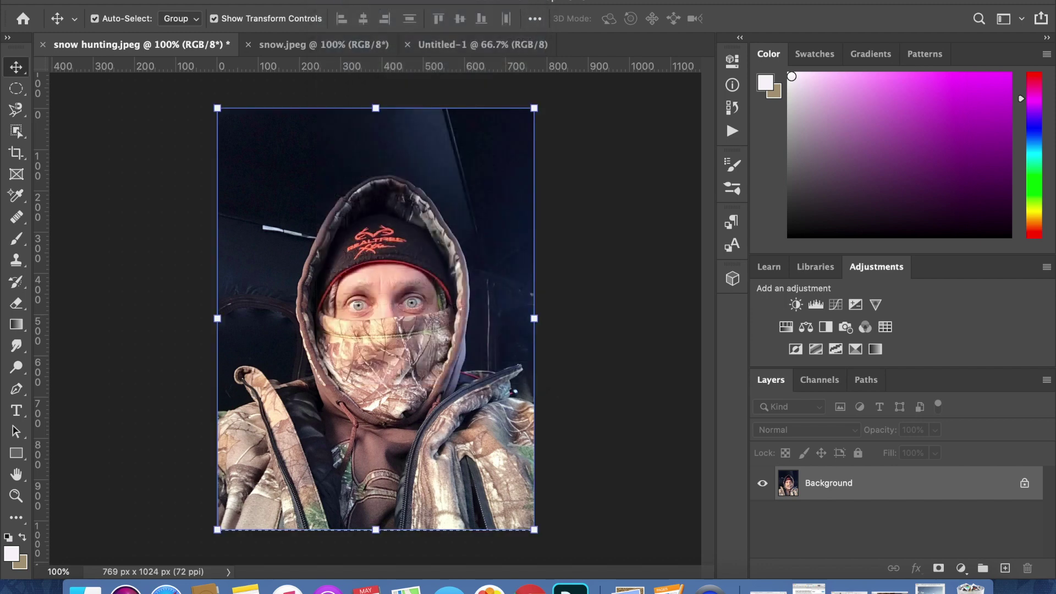
{"action": "left_click", "coordinate": [160, 2]}
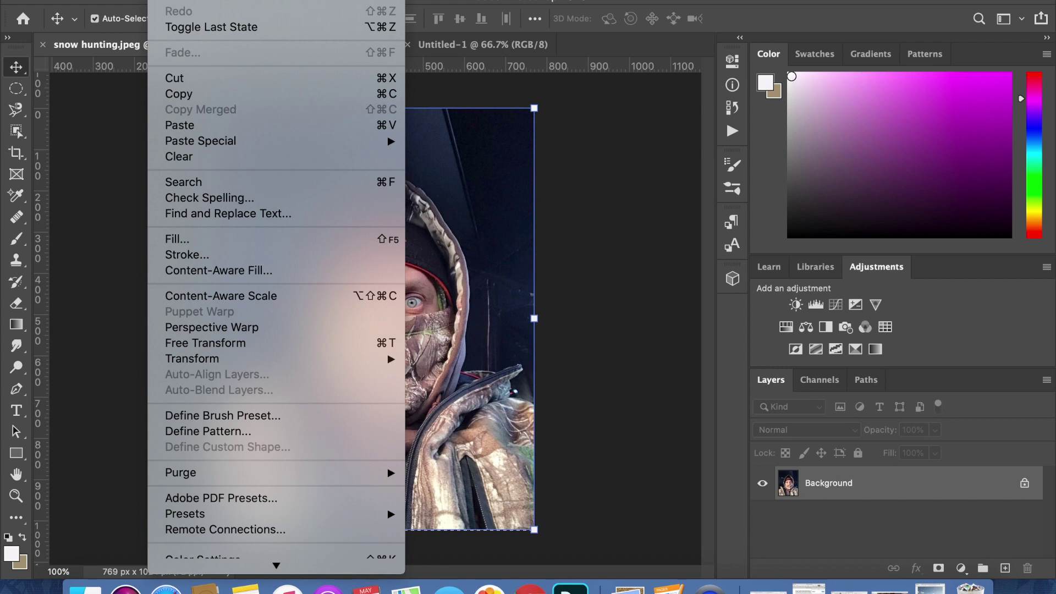
{"action": "left_click", "coordinate": [177, 95]}
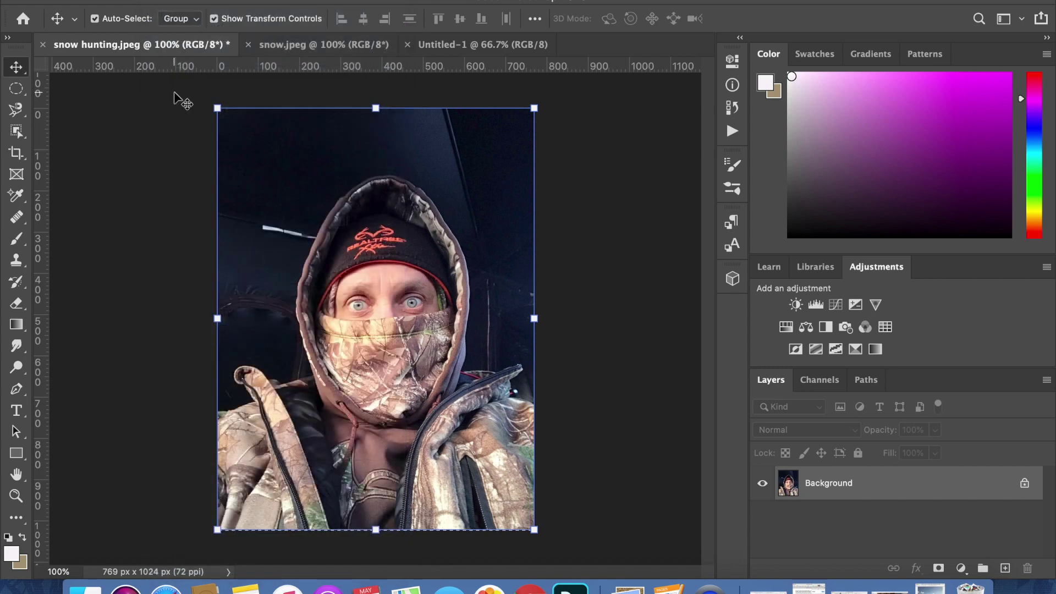
Paste the selfie into Untitled-1 as Layer 1 and move it to the left side.
{"action": "left_click", "coordinate": [434, 46]}
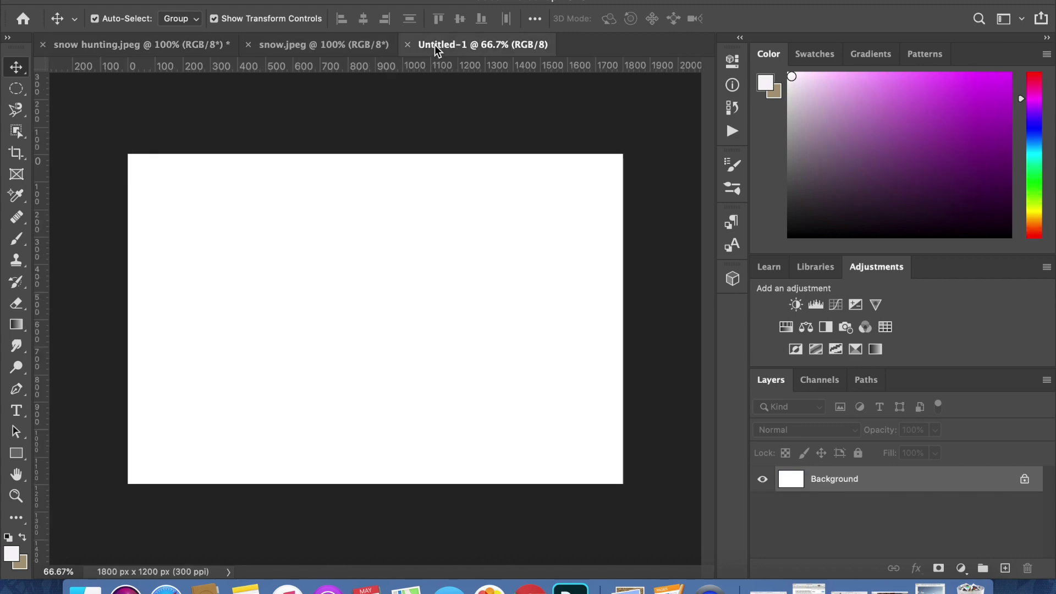
{"action": "left_click", "coordinate": [165, 0]}
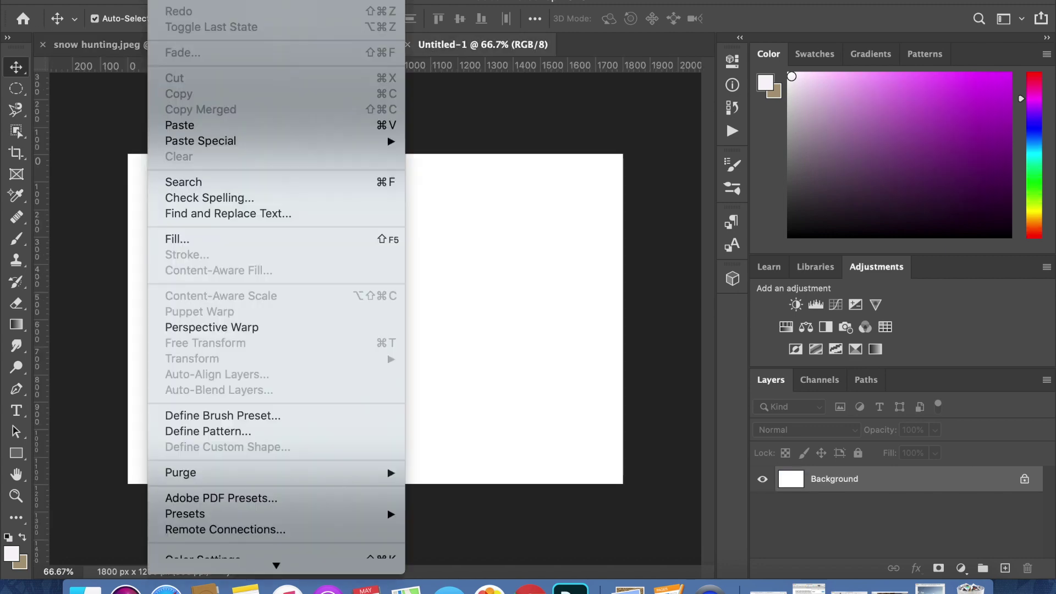
{"action": "left_click", "coordinate": [172, 126]}
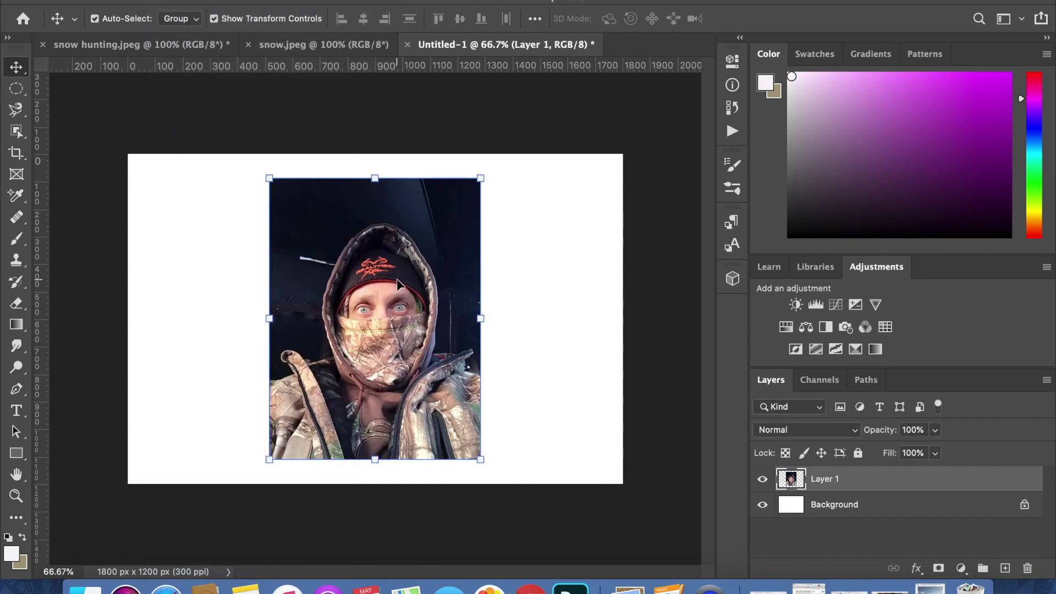
{"action": "left_click_drag", "start_coordinate": [397, 284], "coordinate": [279, 274]}
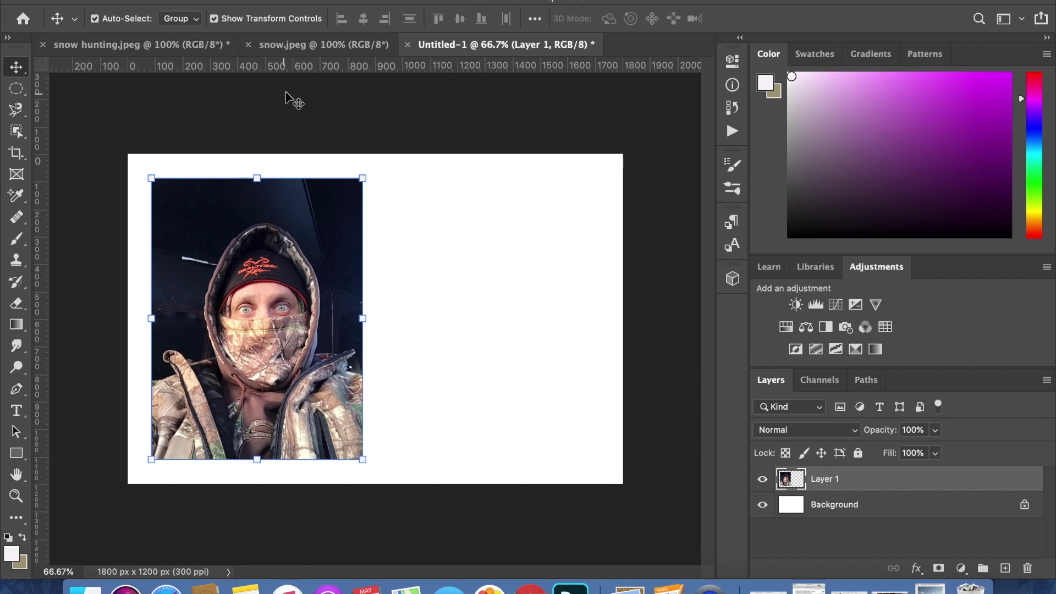
Paste the snow field photo into Untitled-1 as Layer 2, right of the selfie.
{"action": "left_click", "coordinate": [292, 45]}
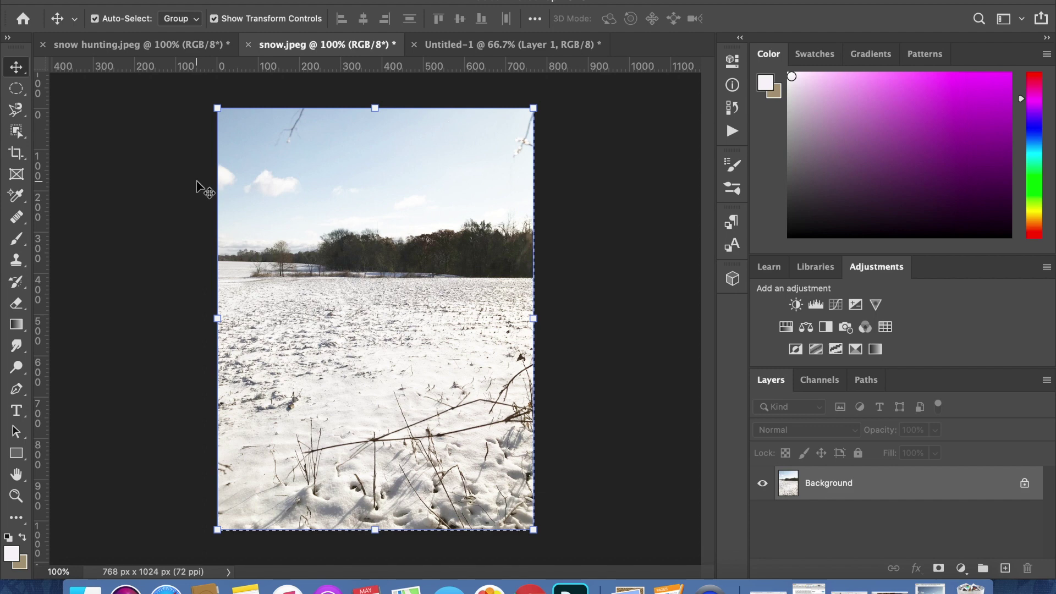
{"action": "left_click", "coordinate": [450, 50]}
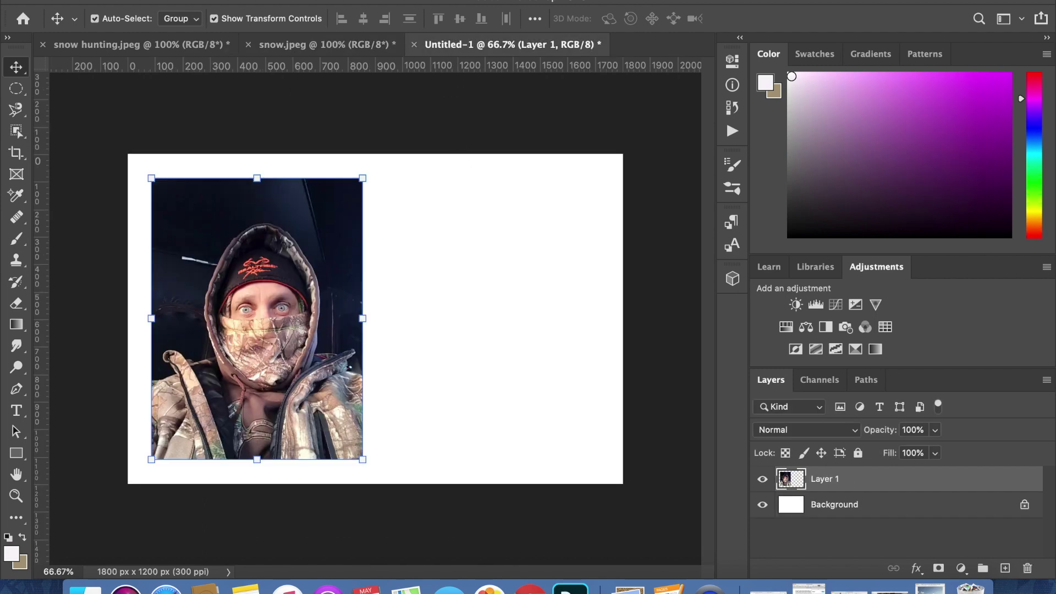
{"action": "left_click", "coordinate": [165, 1]}
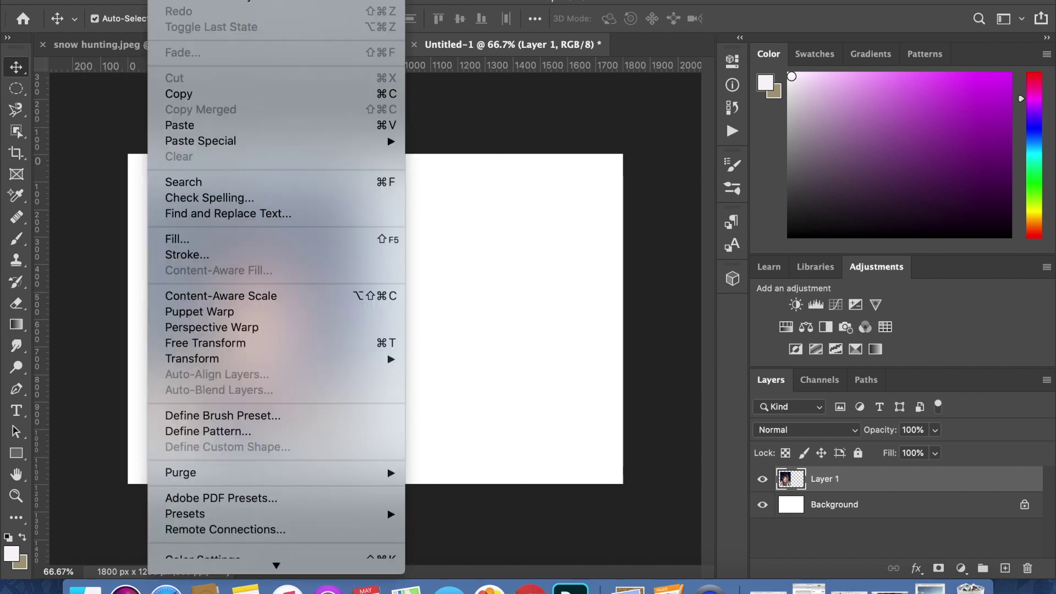
{"action": "left_click", "coordinate": [176, 126]}
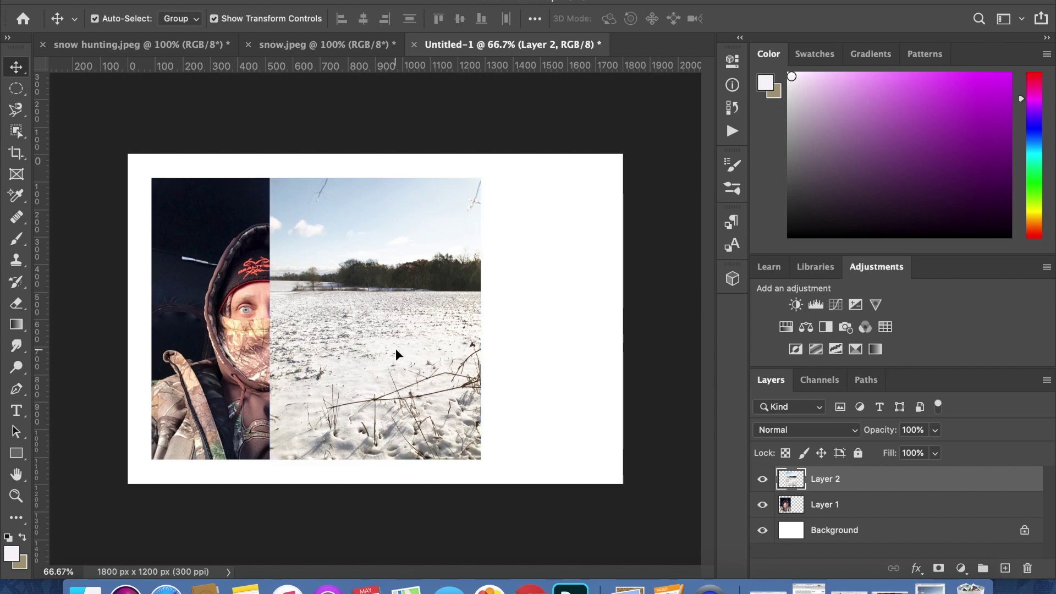
{"action": "left_click_drag", "start_coordinate": [397, 355], "coordinate": [516, 348]}
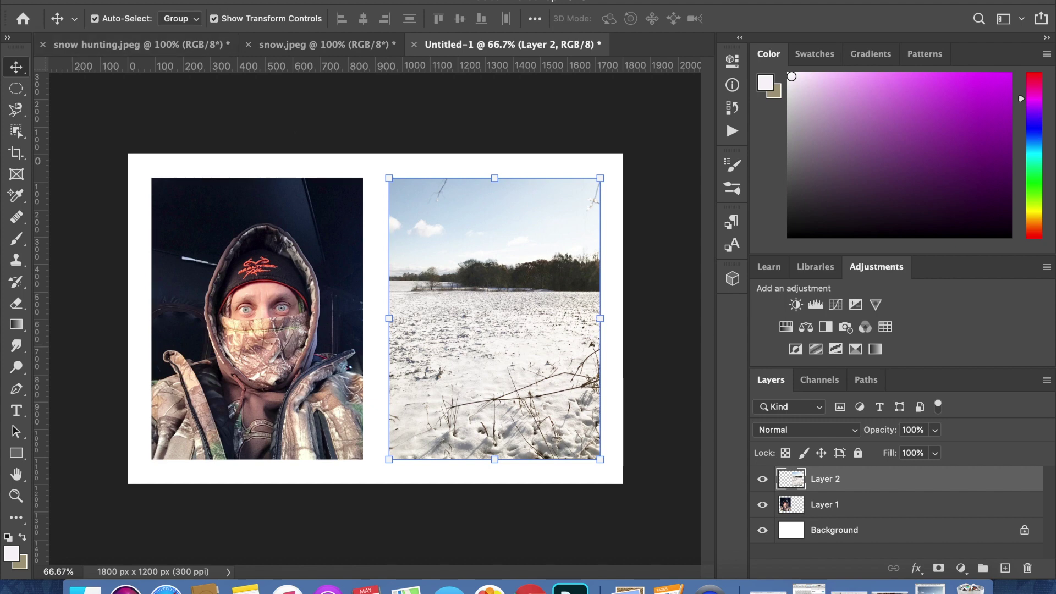
{"action": "left_click", "coordinate": [248, 0]}
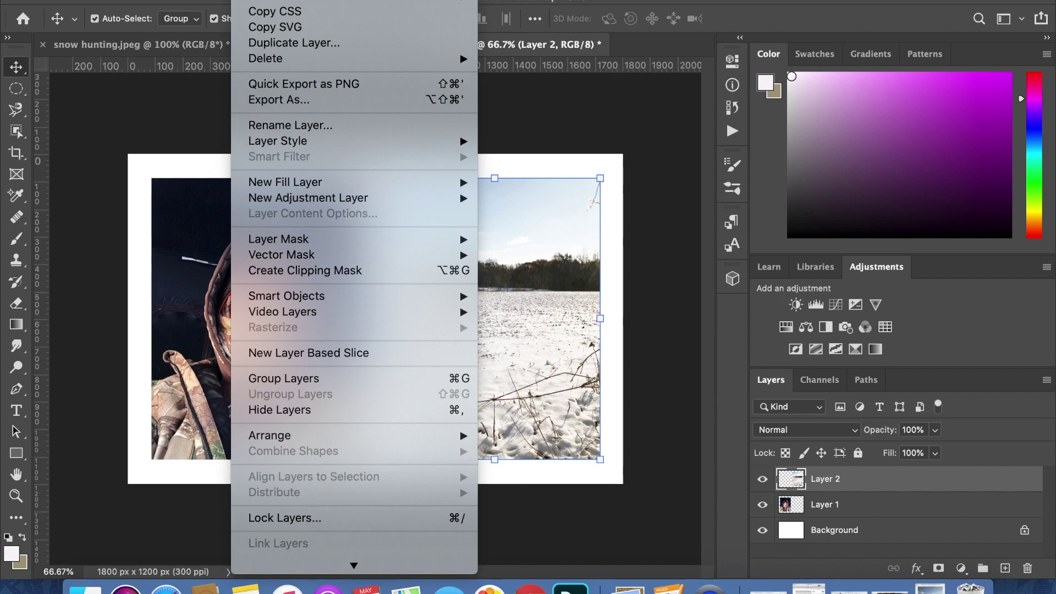
Move Layer 1 to the top-left corner and scale it about 117.66% to reach the bottom.
{"action": "mouse_move", "coordinate": [357, 570]}
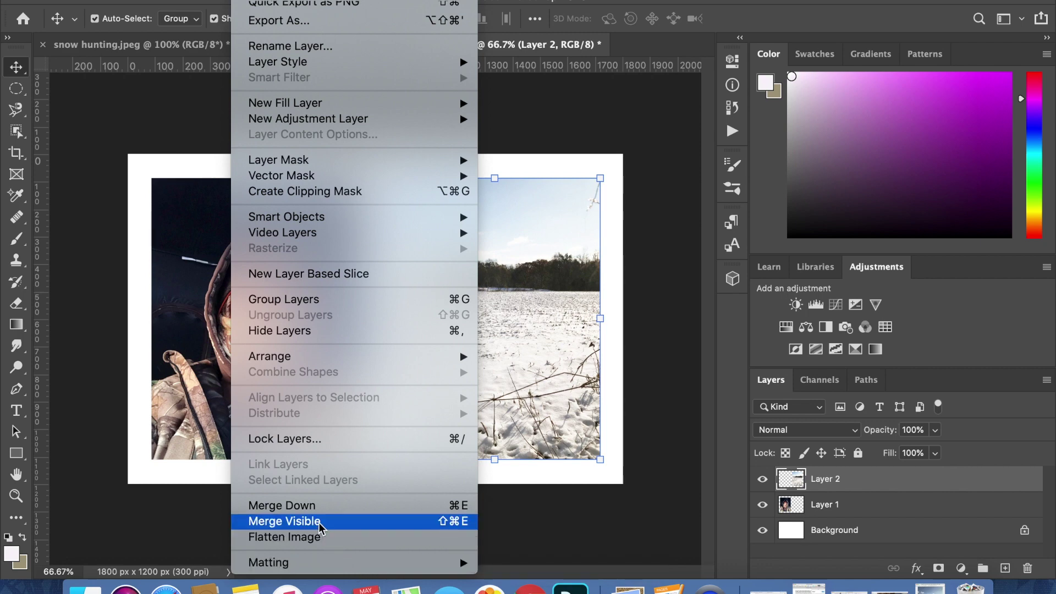
{"action": "left_click", "coordinate": [91, 500]}
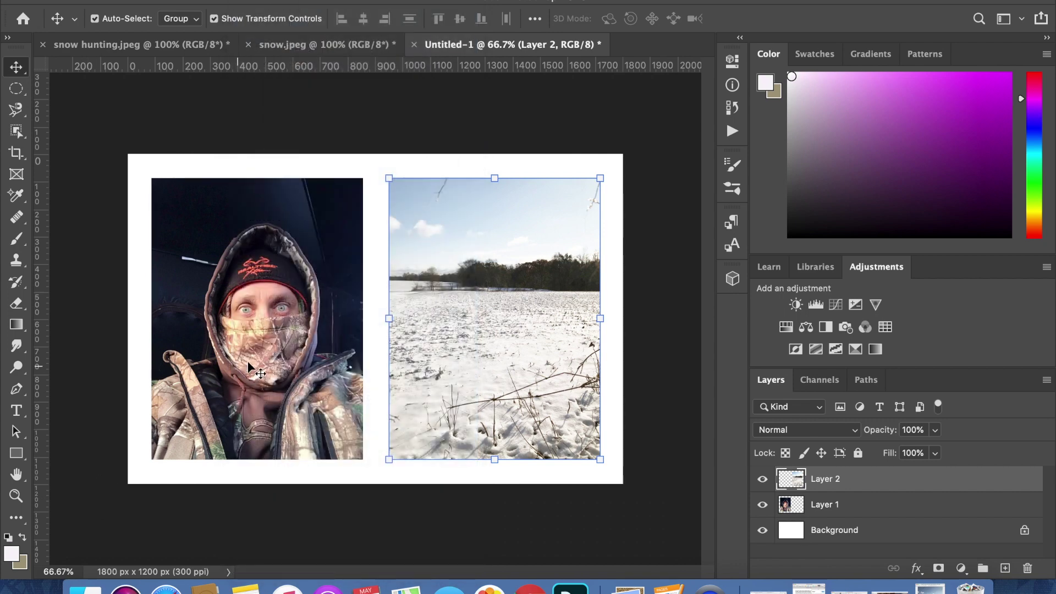
{"action": "left_click", "coordinate": [248, 369]}
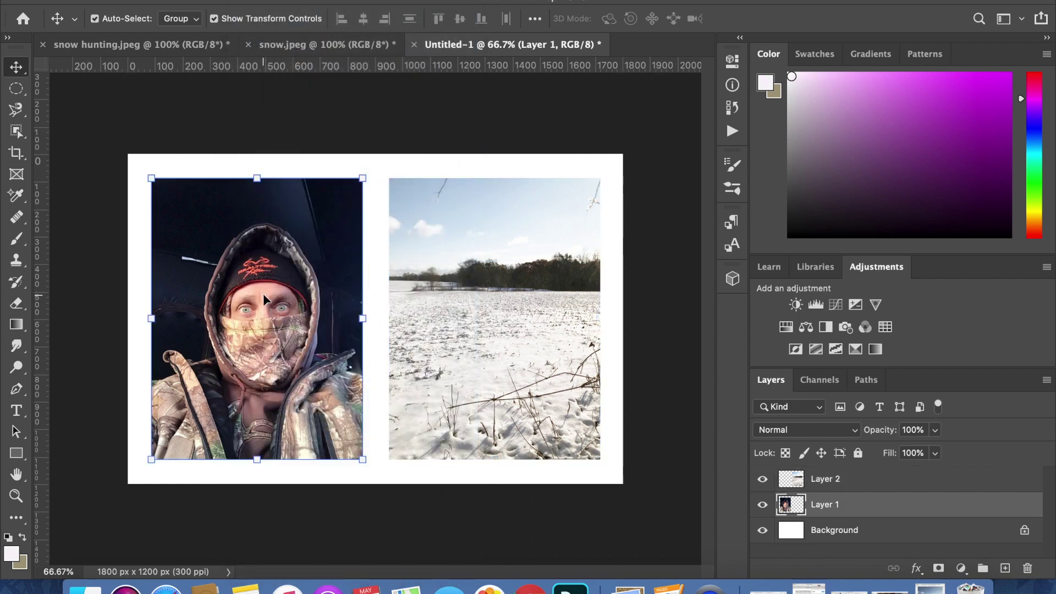
{"action": "left_click_drag", "start_coordinate": [263, 292], "coordinate": [243, 274]}
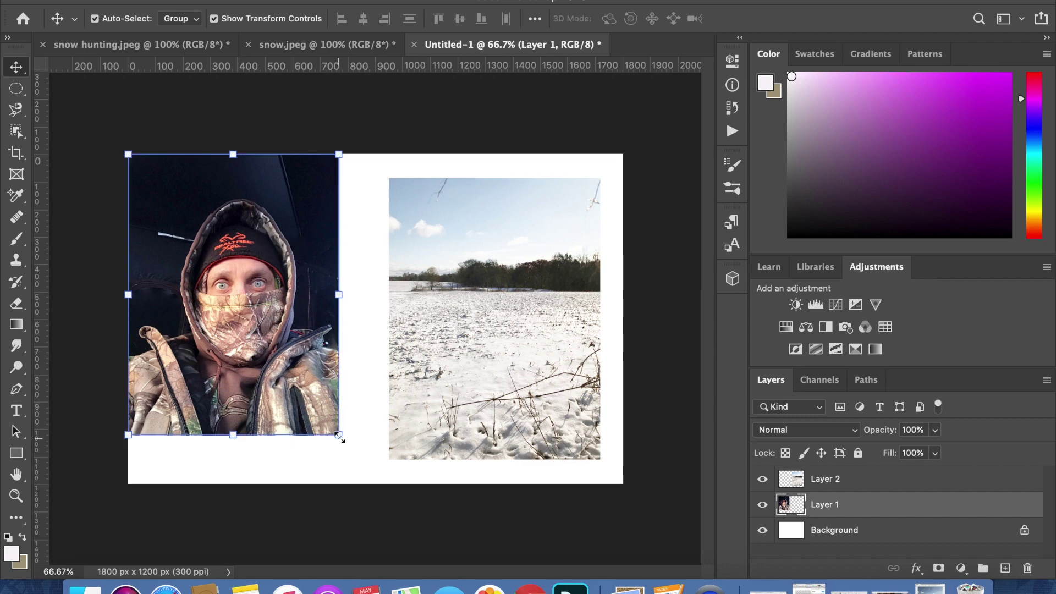
{"action": "left_click_drag", "start_coordinate": [341, 435], "coordinate": [388, 480]}
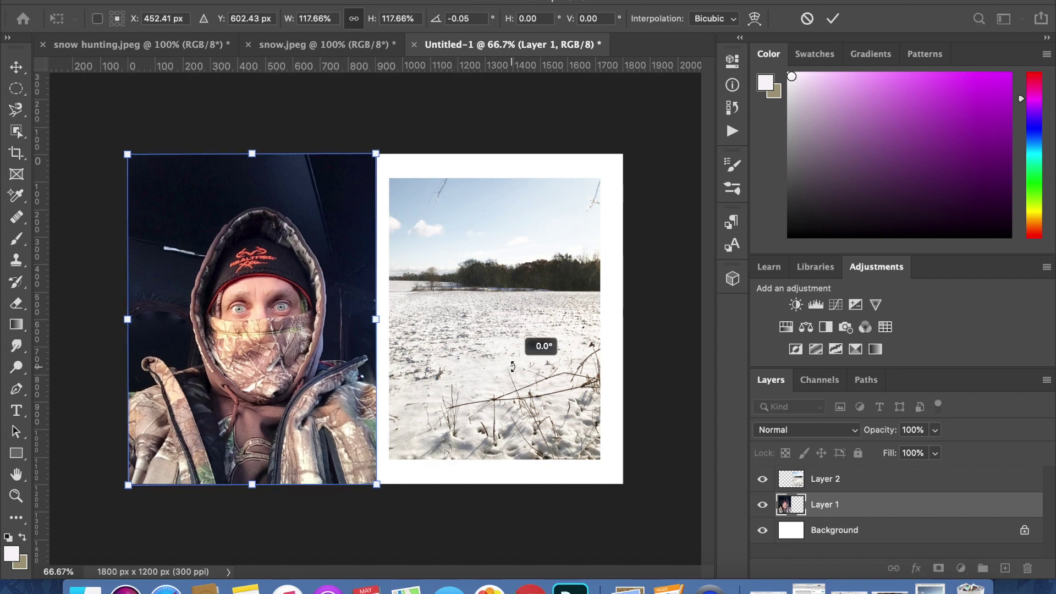
{"action": "left_click", "coordinate": [832, 20]}
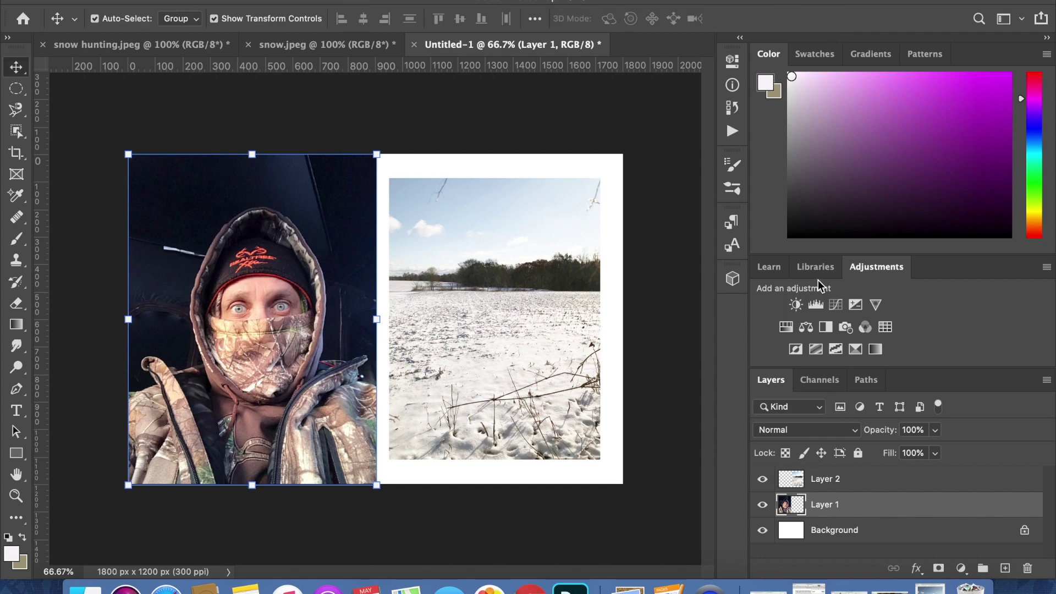
{"action": "left_click", "coordinate": [791, 477]}
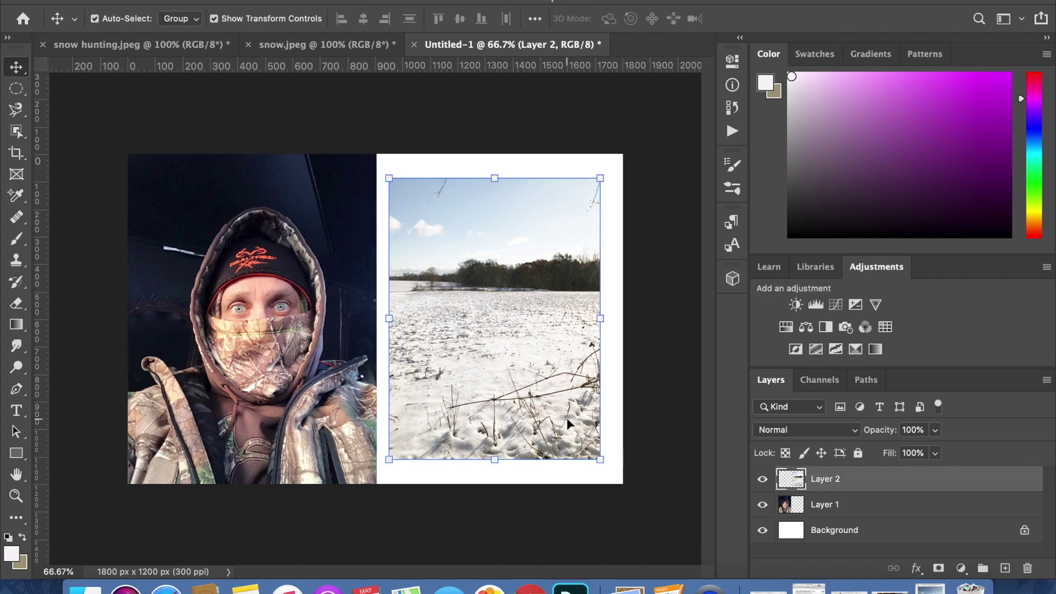
Stretch Layer 2 to fill the right half, then Merge Visible into one Background layer.
{"action": "left_click_drag", "start_coordinate": [568, 428], "coordinate": [634, 478]}
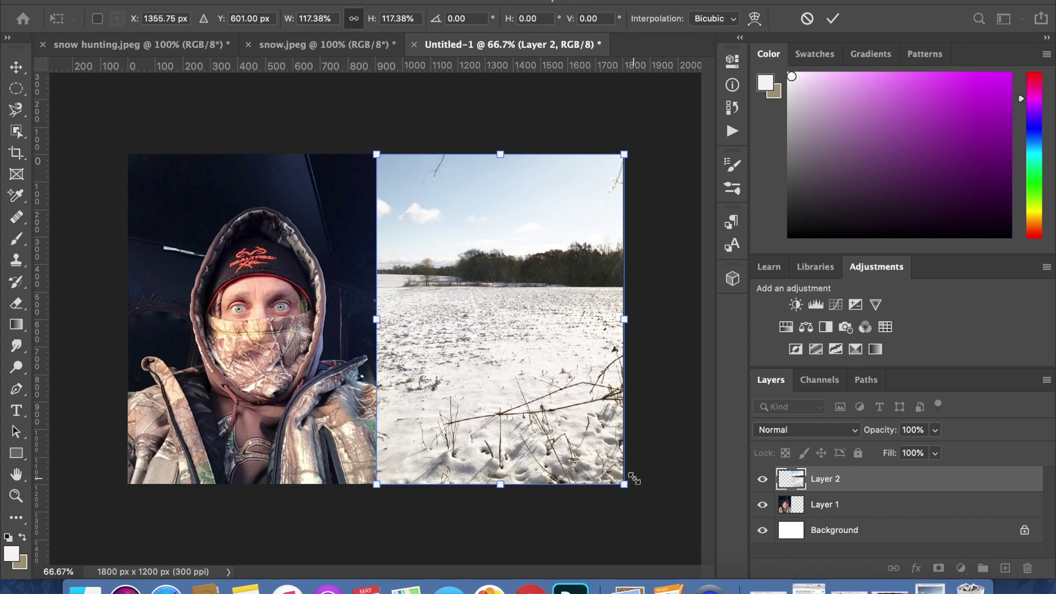
{"action": "left_click", "coordinate": [832, 18]}
{"action": "left_click", "coordinate": [250, 1]}
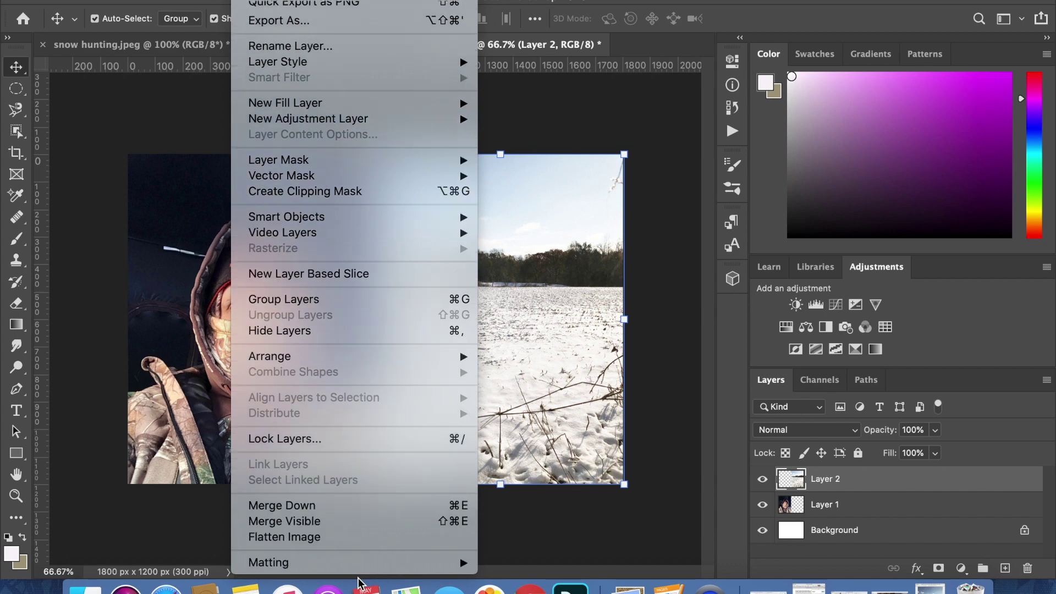
{"action": "left_click", "coordinate": [341, 522]}
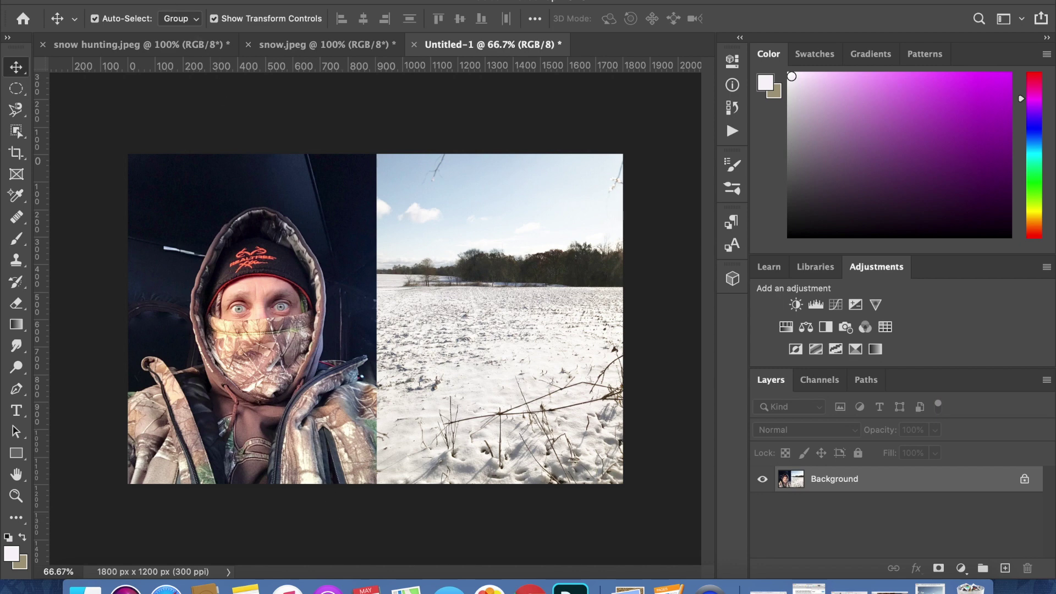
Save the collage to the Desktop as hunting pics.jpg, JPEG quality 10 Maximum.
{"action": "left_click", "coordinate": [132, 2]}
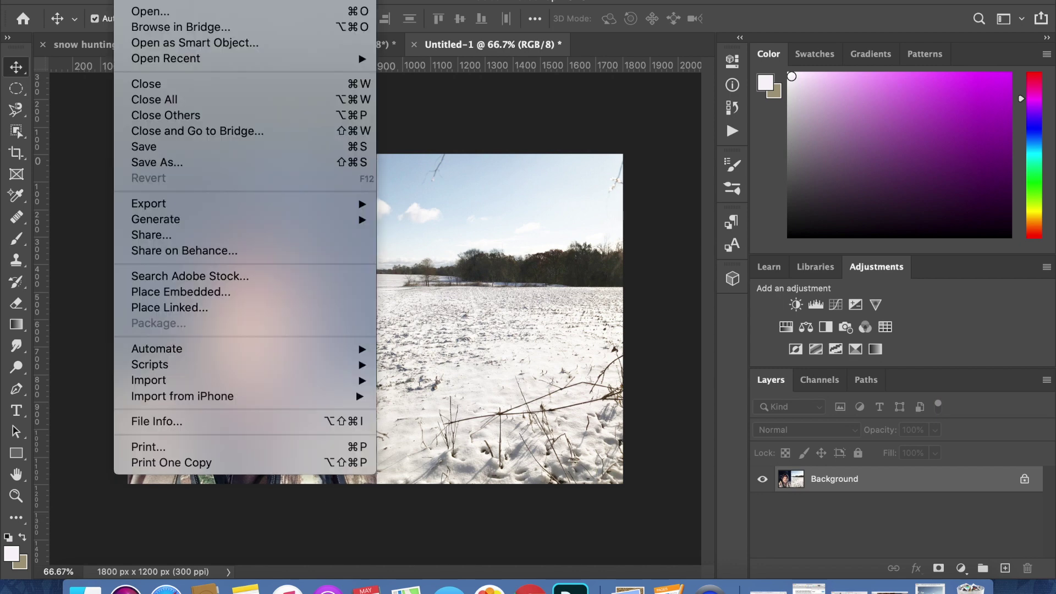
{"action": "left_click", "coordinate": [138, 163]}
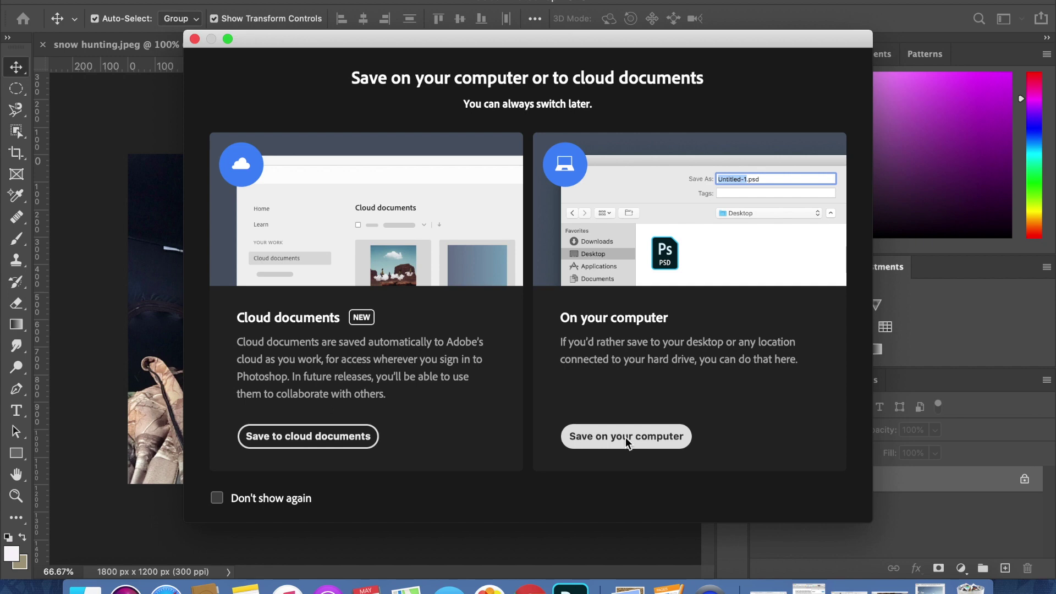
{"action": "left_click", "coordinate": [628, 440]}
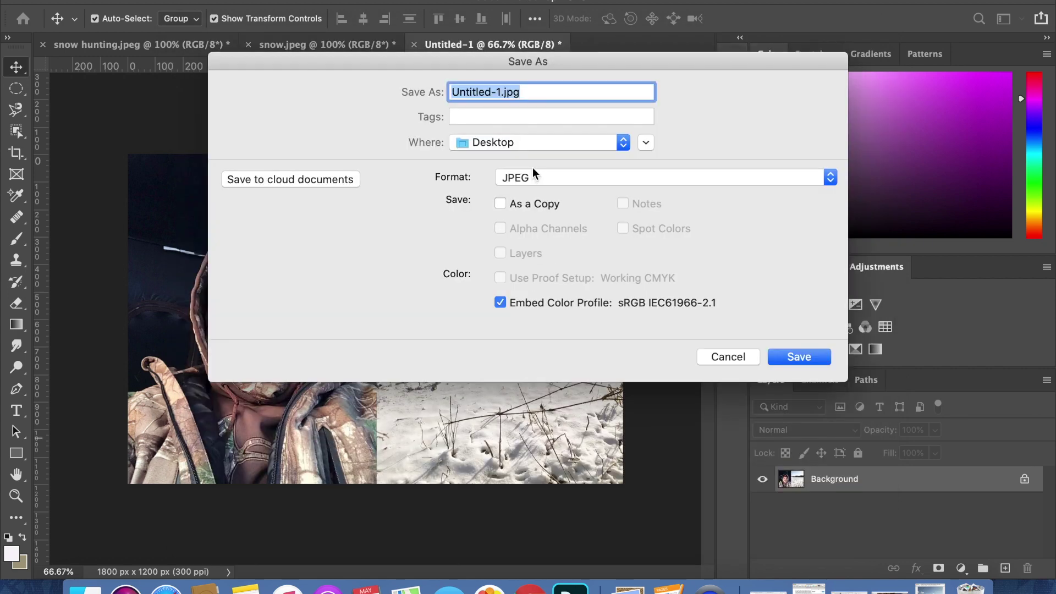
{"action": "type", "text": "hunting pics"}
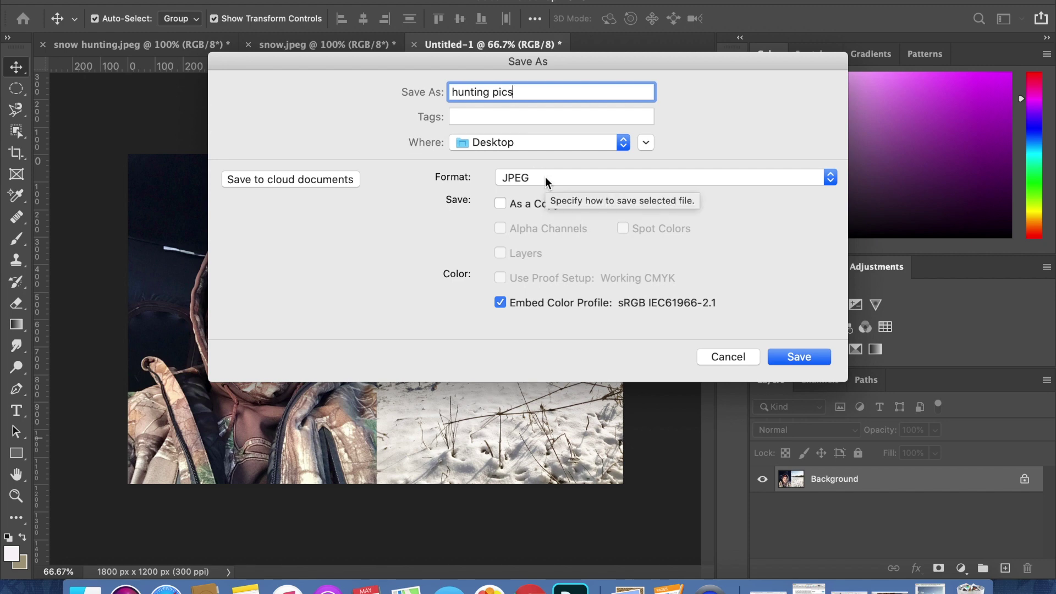
{"action": "left_click", "coordinate": [777, 356]}
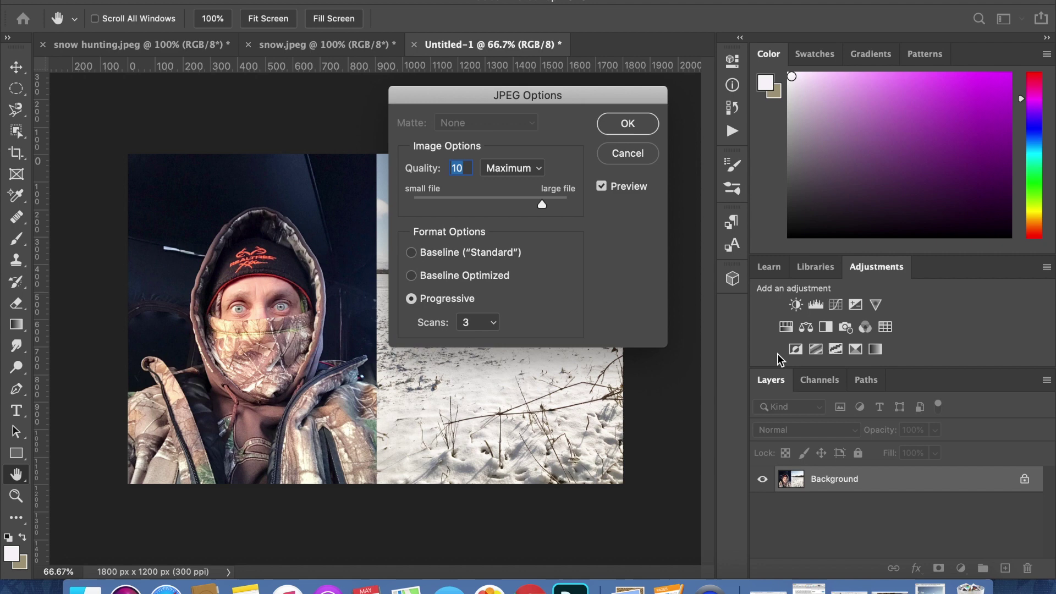
{"action": "left_click", "coordinate": [628, 124]}
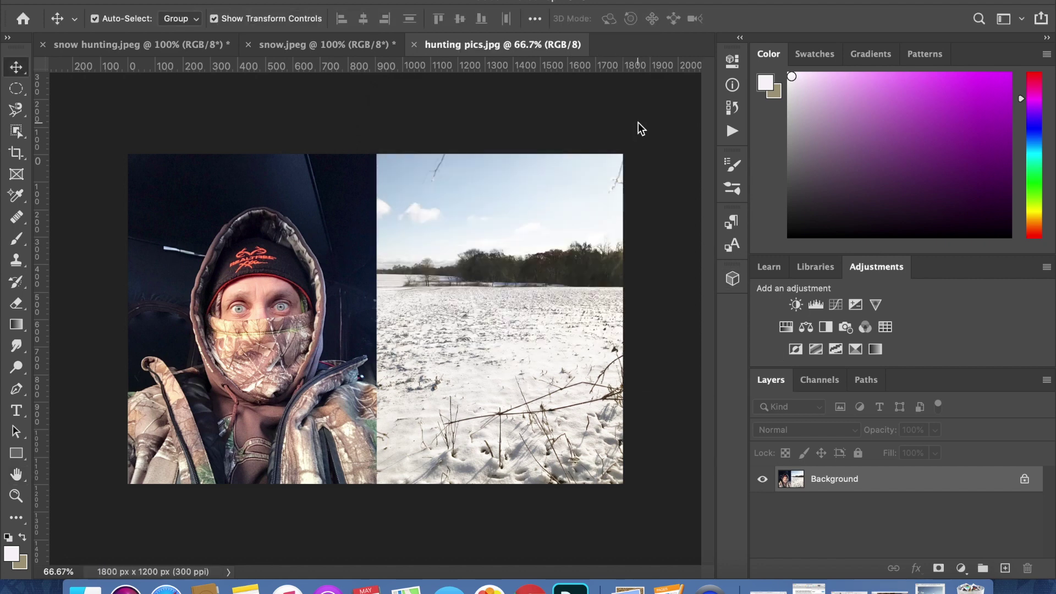